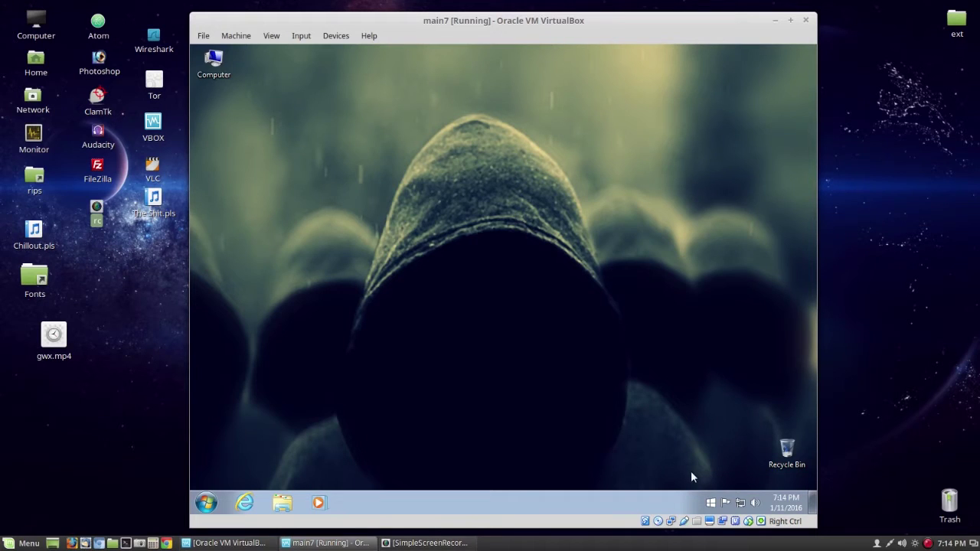
Search for regedit, launch the Registry Editor with permission to make changes, and reposition its window slightly.
click(206, 502)
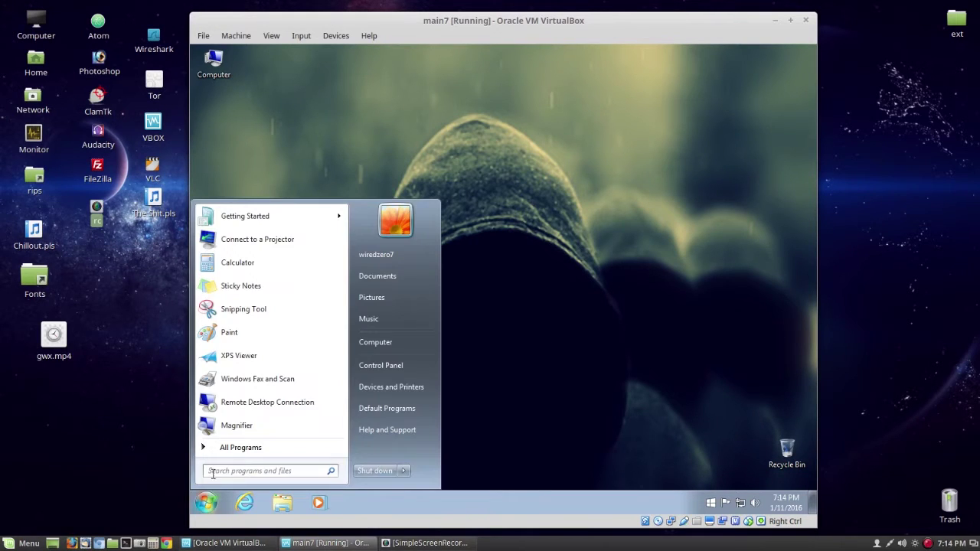
text(rege)
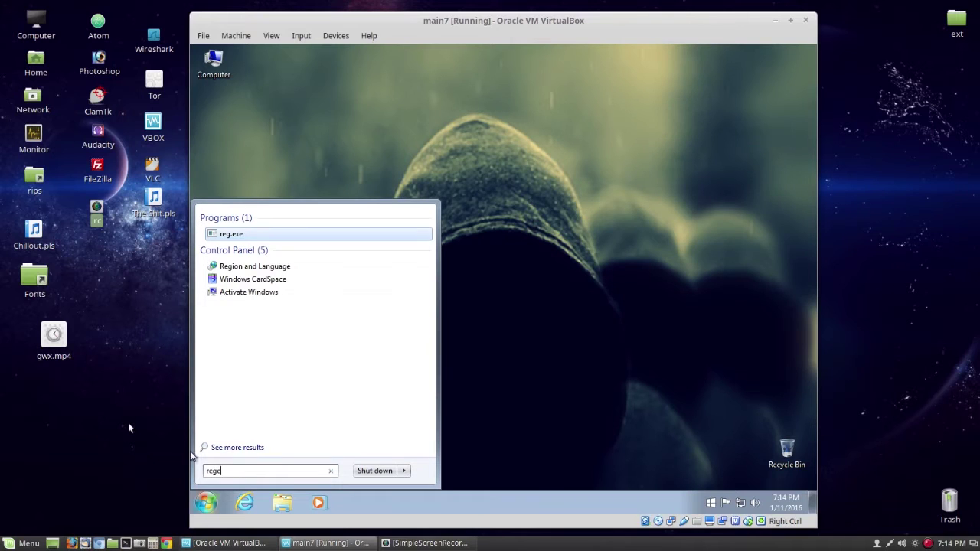
text(dit)
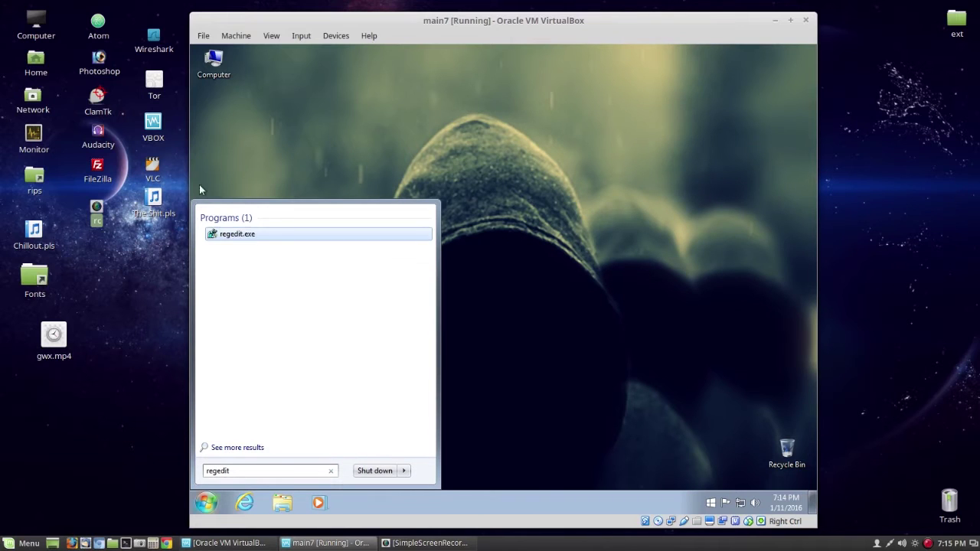
click(239, 234)
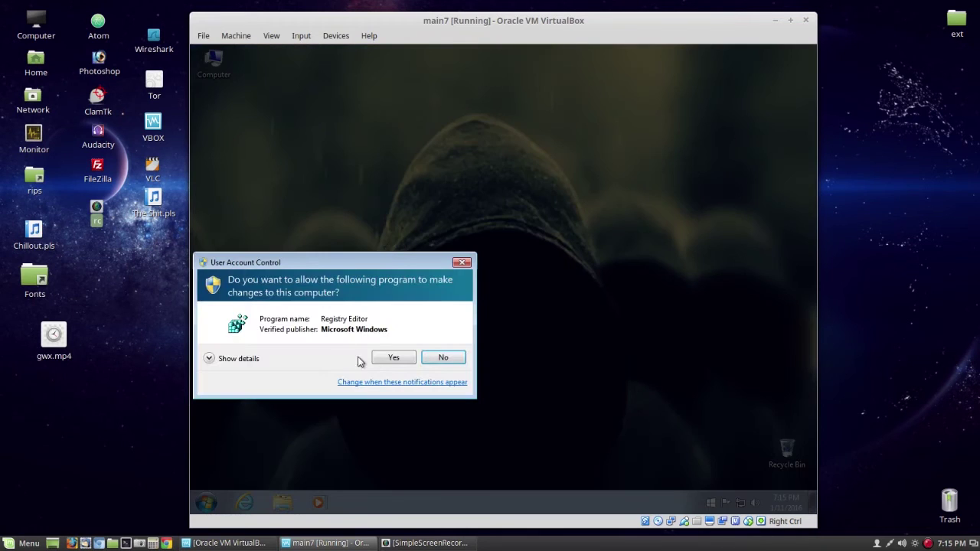
click(387, 359)
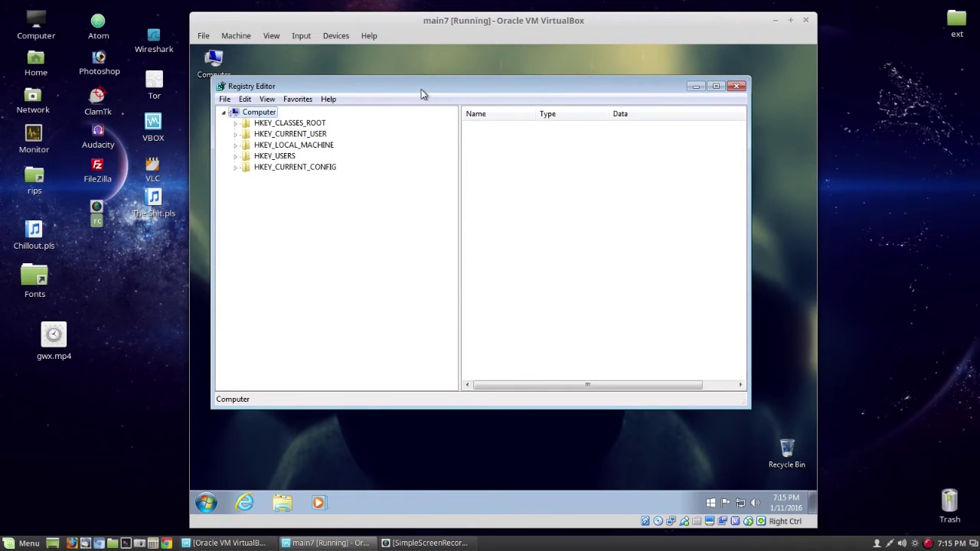
drag(422, 93, 432, 83)
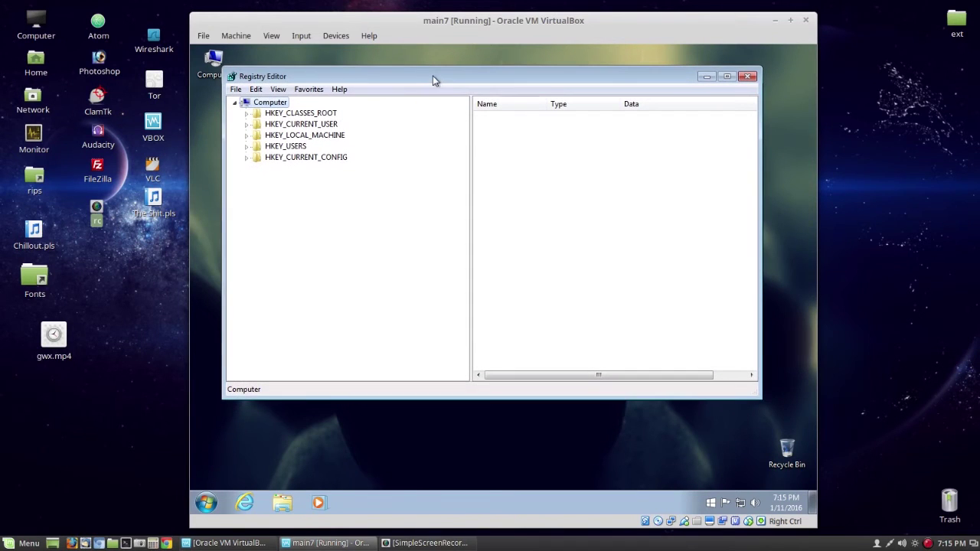
Expand the registry tree down to HKEY_LOCAL_MACHINE\SOFTWARE\Policies\Microsoft\Windows.
click(246, 136)
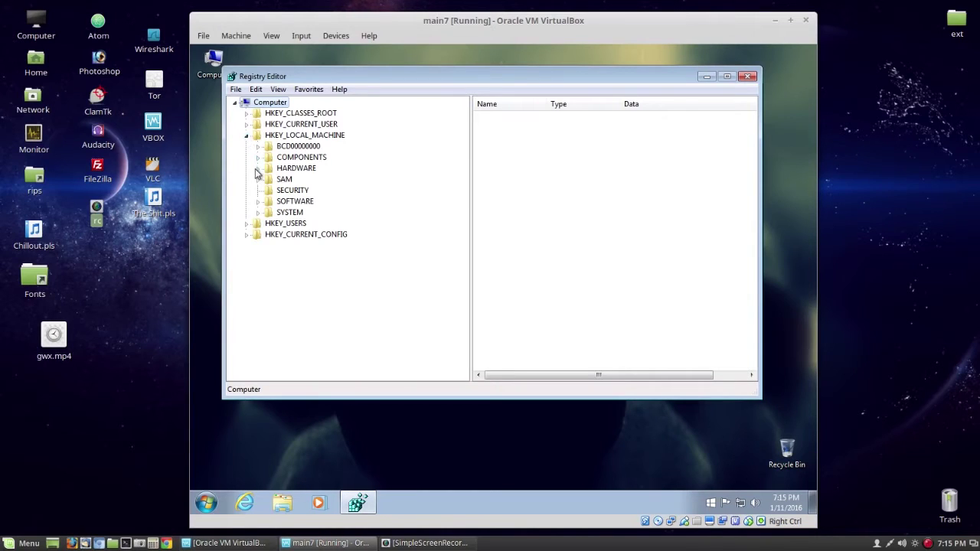
click(258, 203)
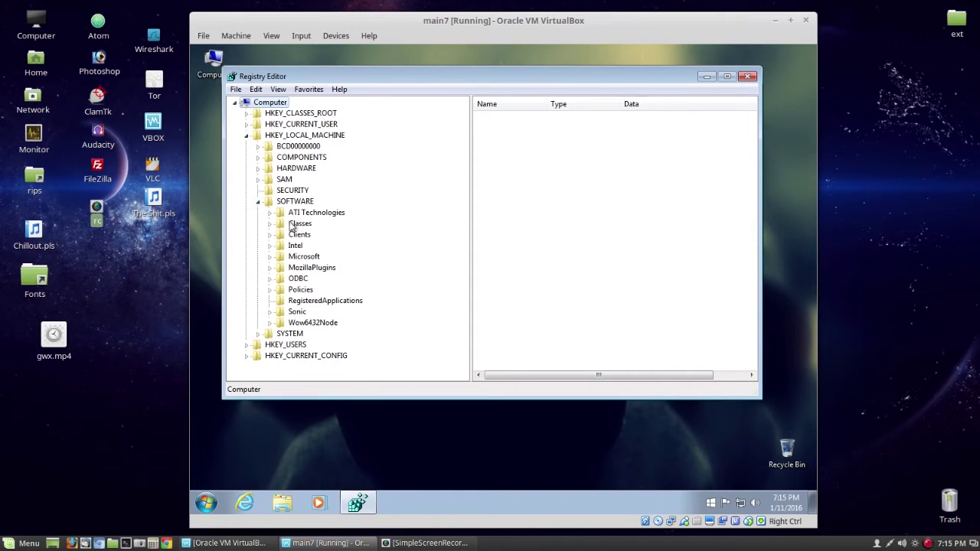
click(271, 290)
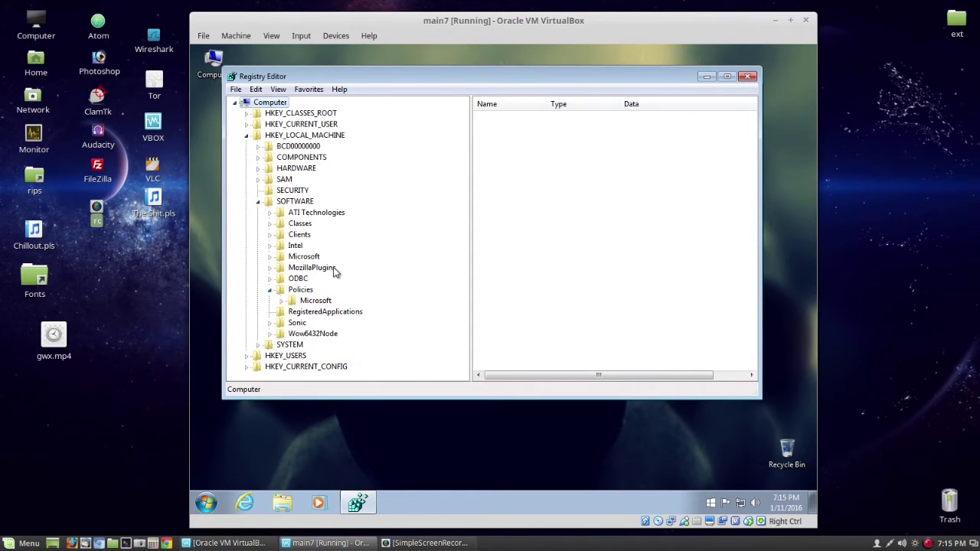
click(282, 301)
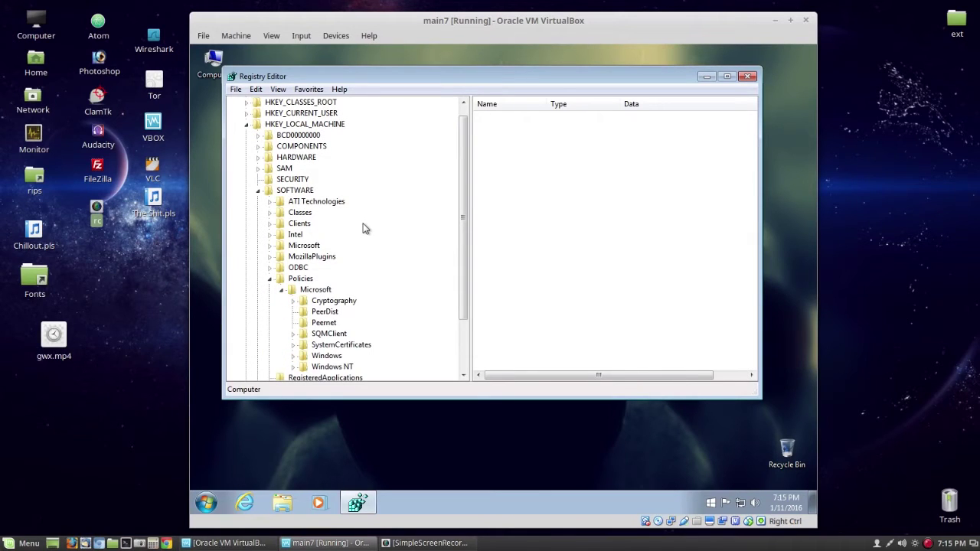
scroll(364, 227, down, 2)
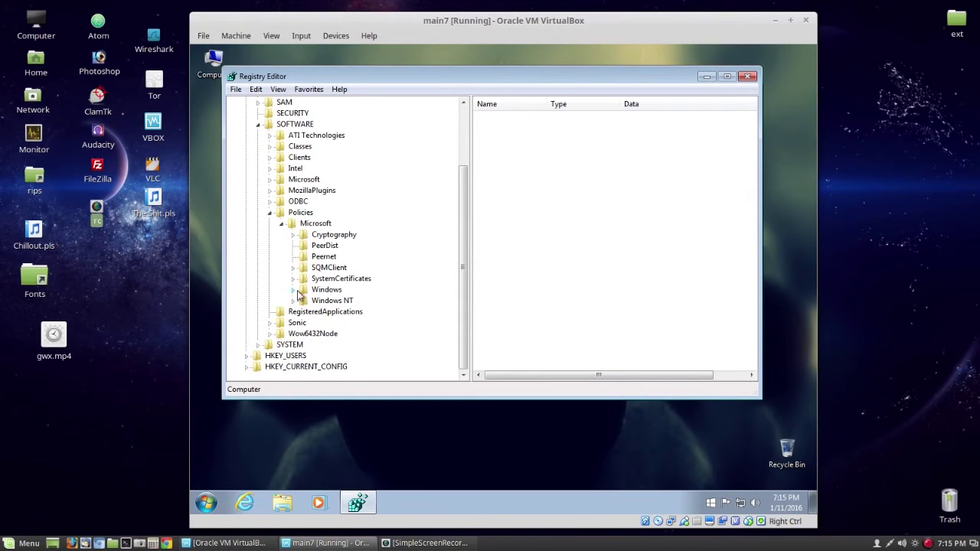
click(294, 289)
scroll(390, 268, down, 2)
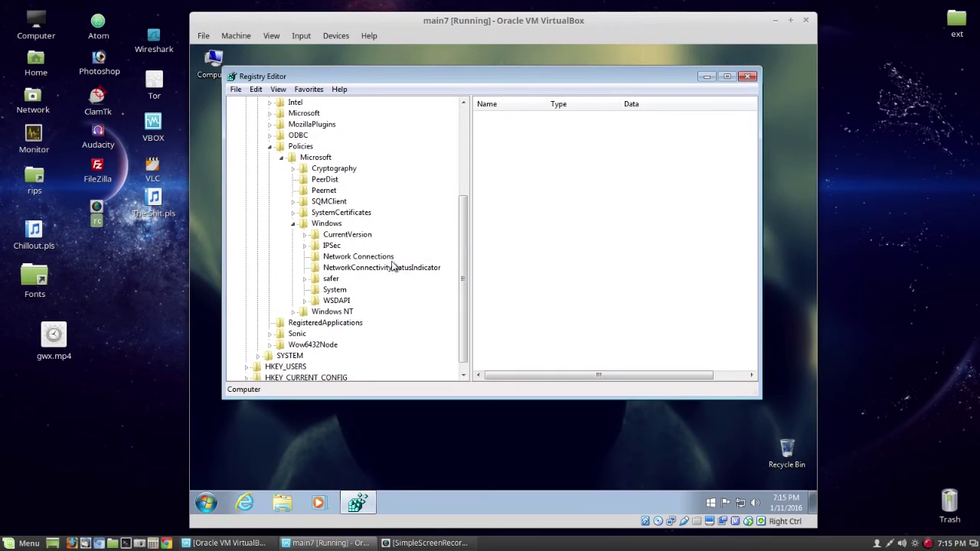
Create a new key named GWX under the Policies\Microsoft\Windows key.
right_click(326, 224)
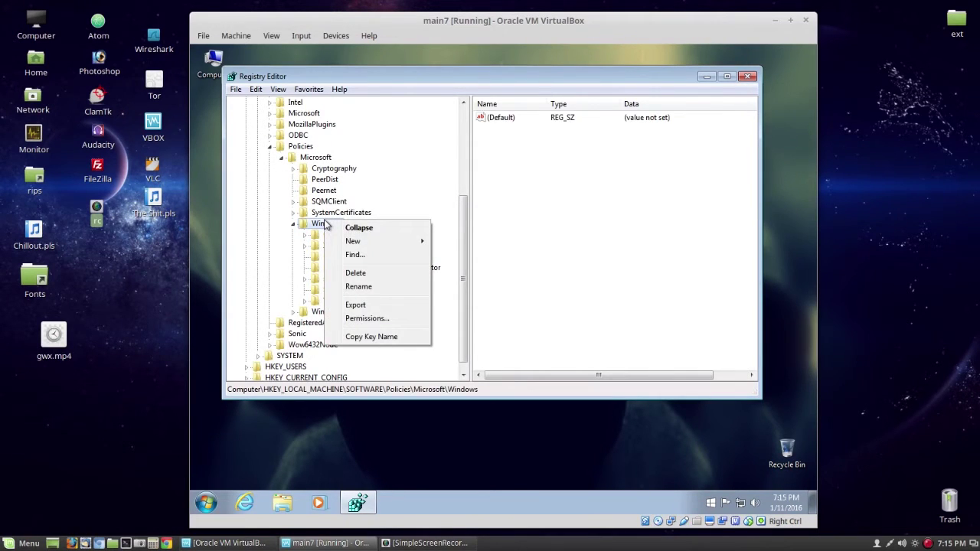
mouse_move(365, 242)
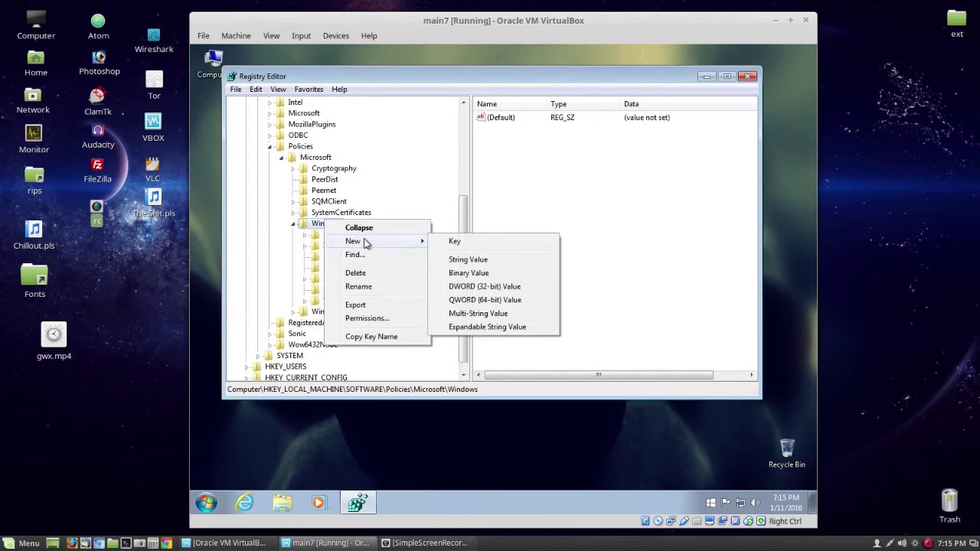
click(457, 242)
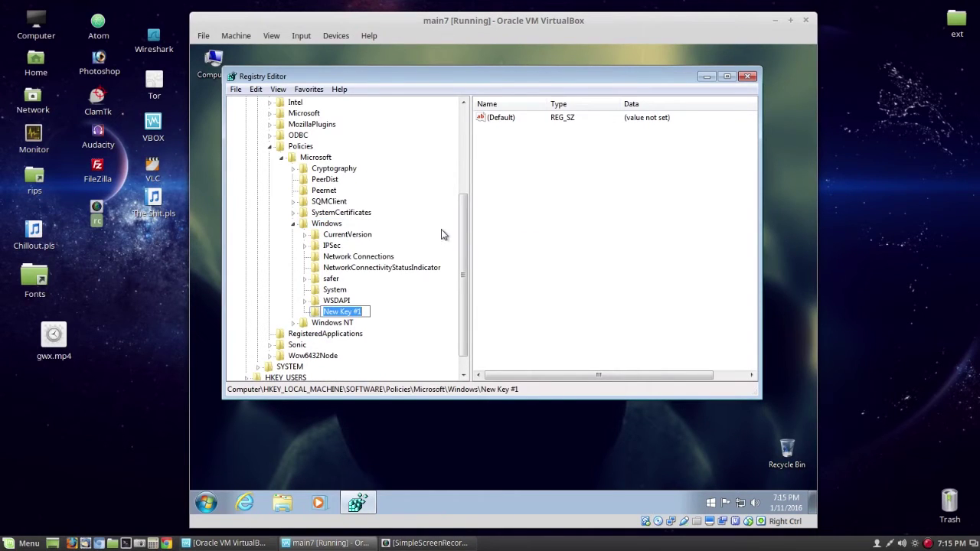
text(GWX)
key(Return)
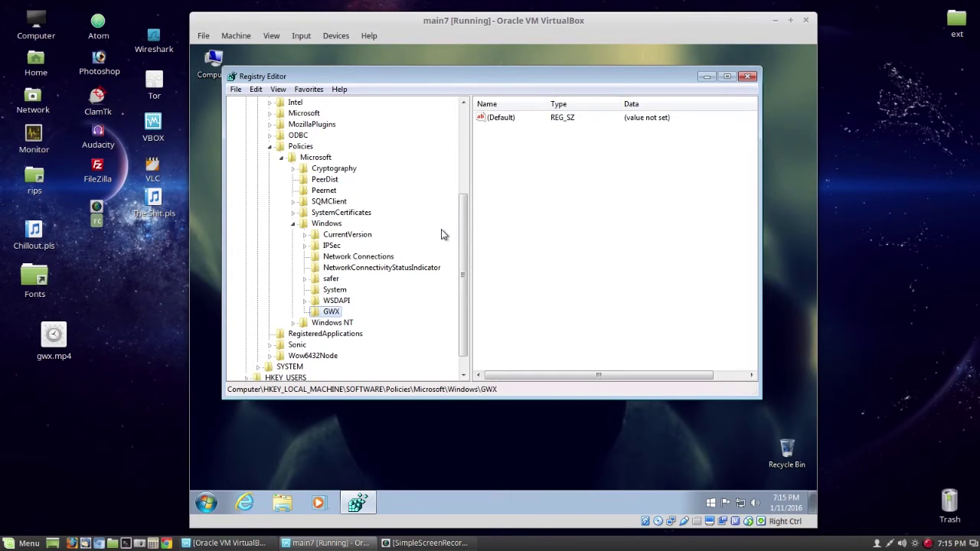
Add a string value named DisableGwx to the GWX key and set its value data to 1.
right_click(329, 315)
mouse_move(373, 334)
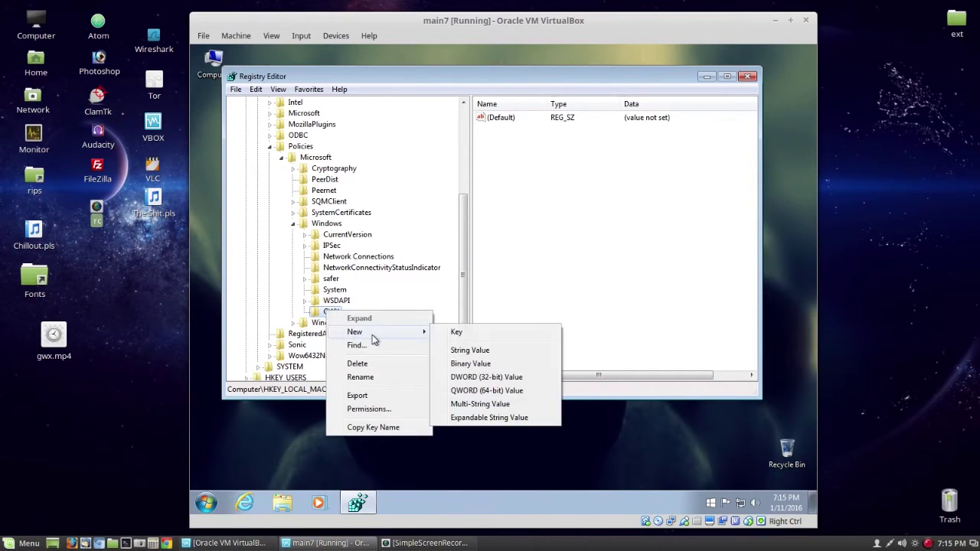
click(497, 354)
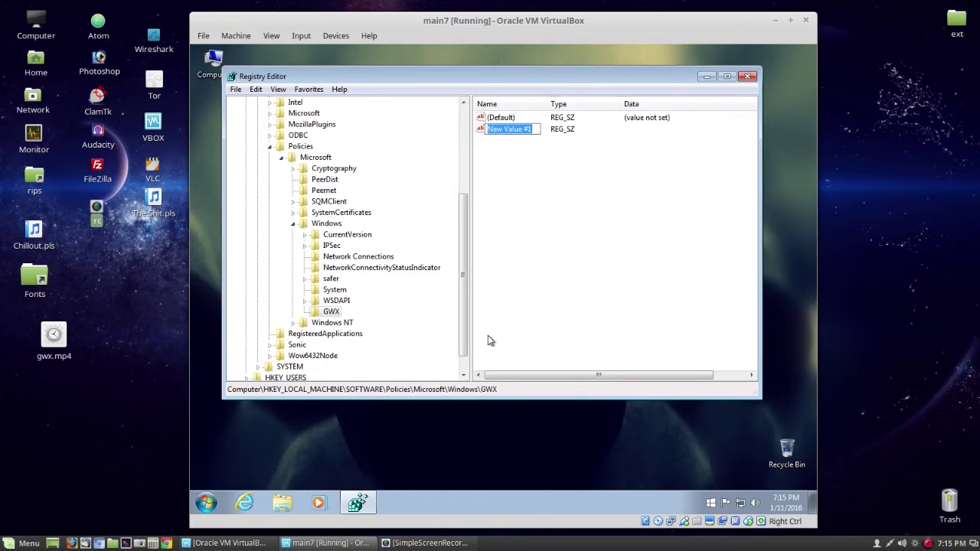
text(DisableGwx)
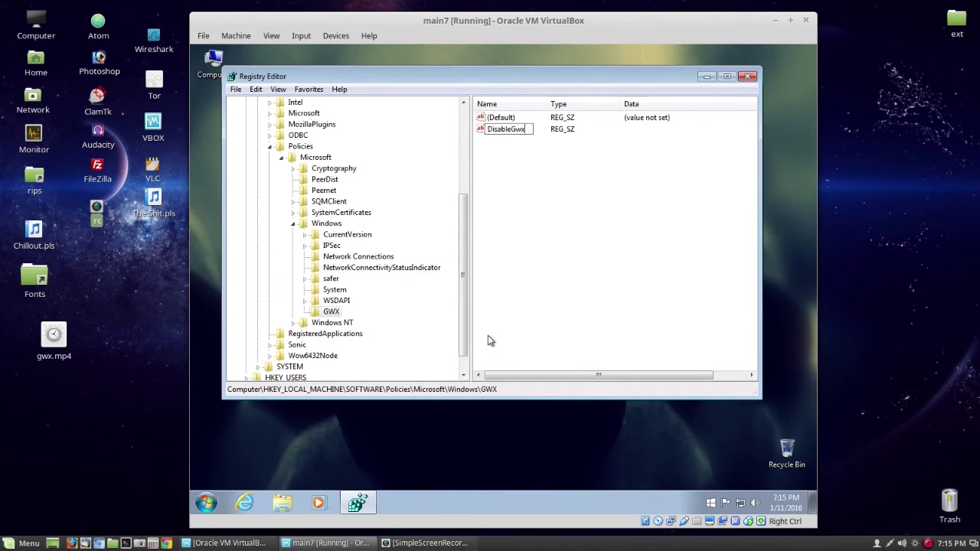
key(Return)
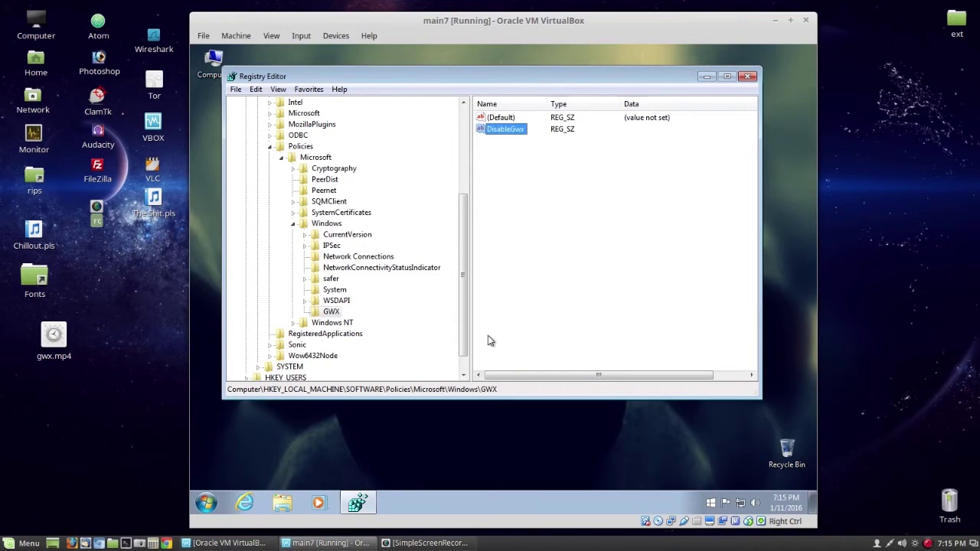
double_click(503, 132)
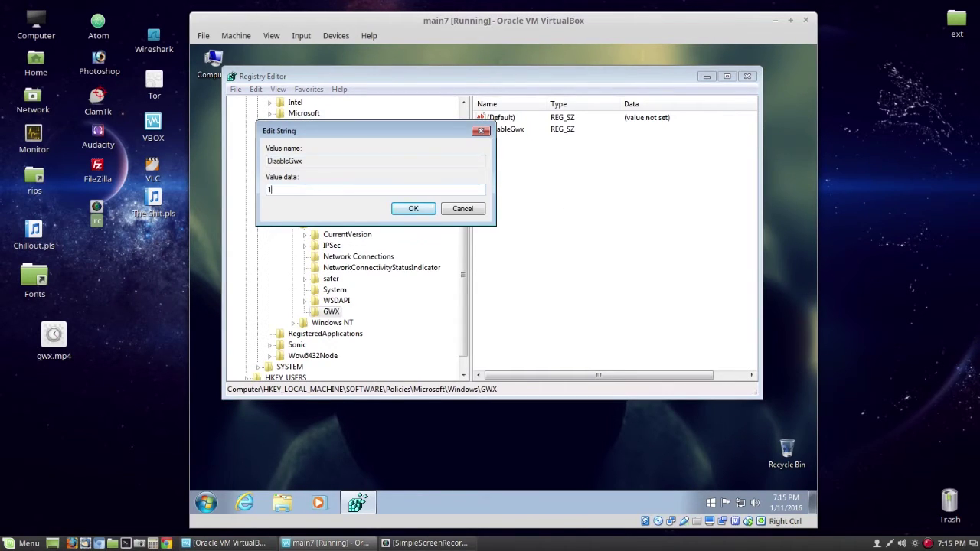
click(414, 208)
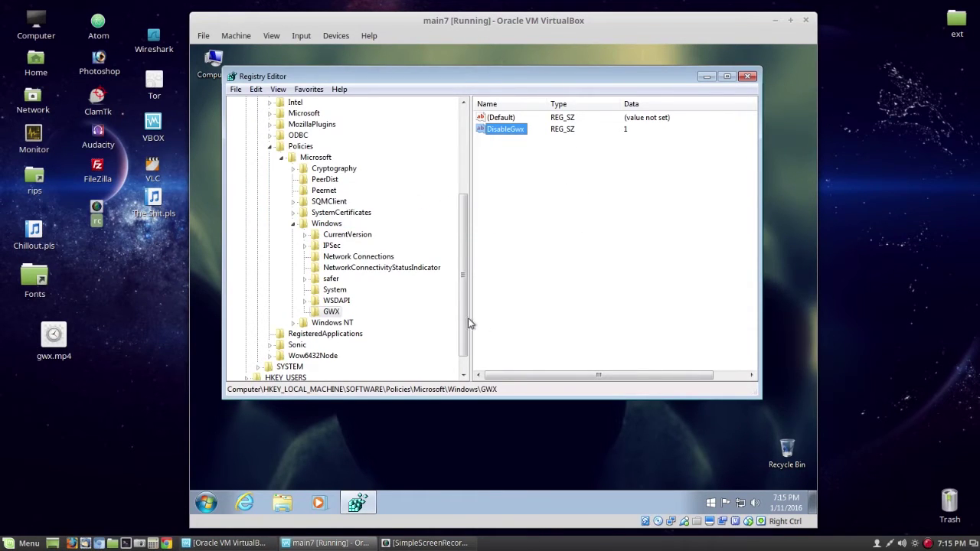
Export the GWX key as a registration file named disable_gwx on the Desktop.
click(340, 312)
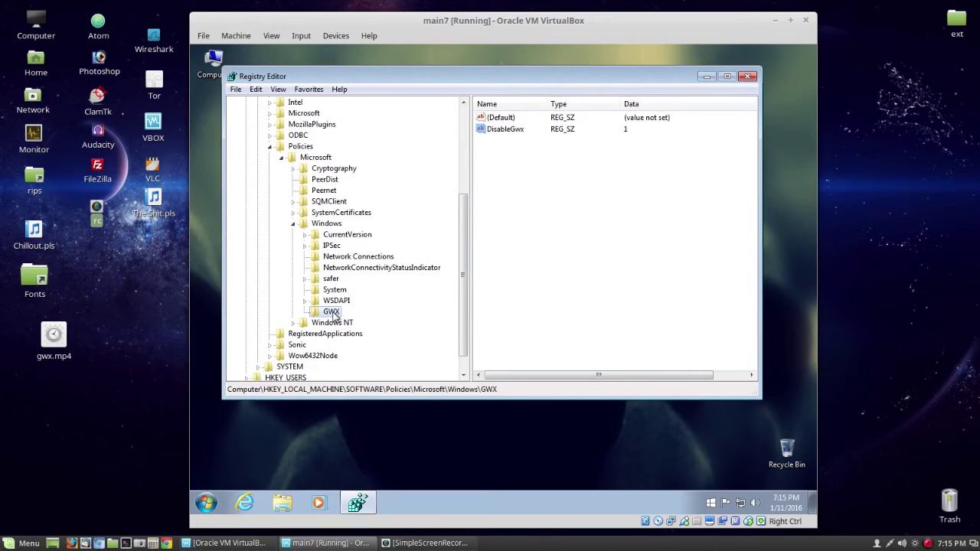
right_click(333, 314)
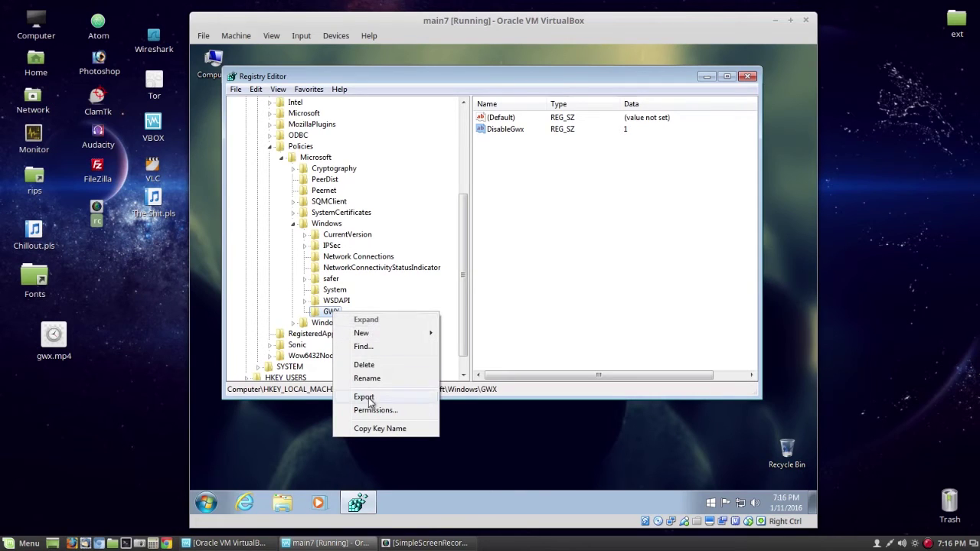
click(365, 398)
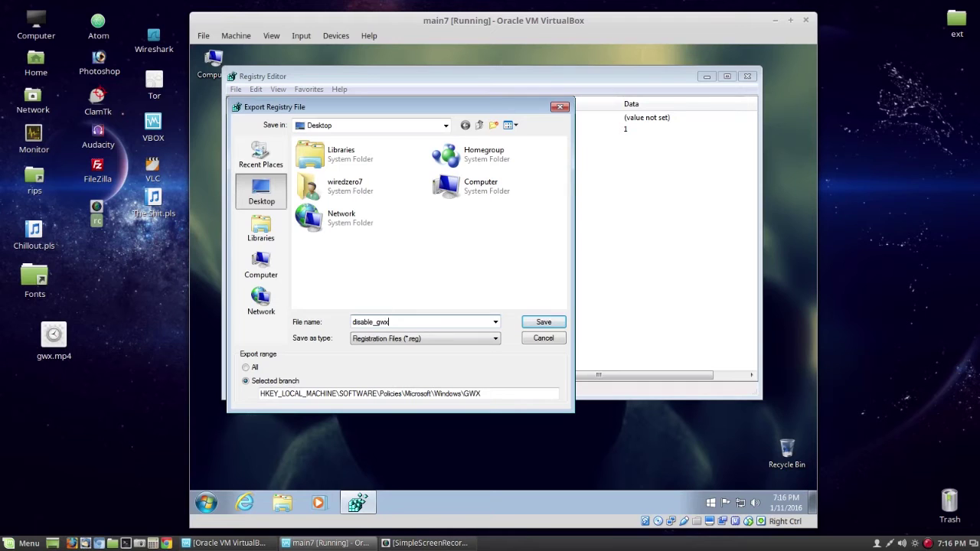
click(542, 322)
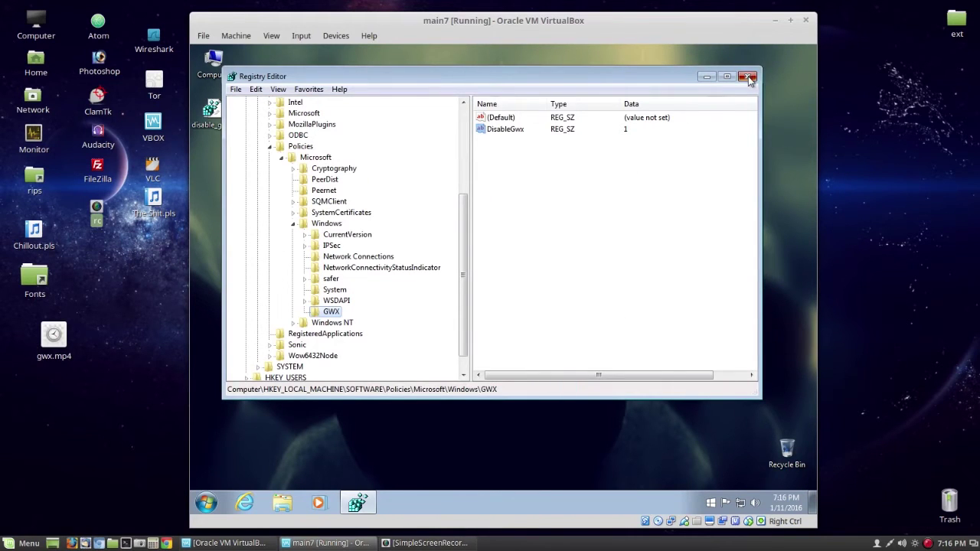
Close the Registry Editor and move the exported disable_gwx.reg file to the upper-right area of the desktop.
click(748, 77)
drag(218, 110, 750, 92)
click(656, 143)
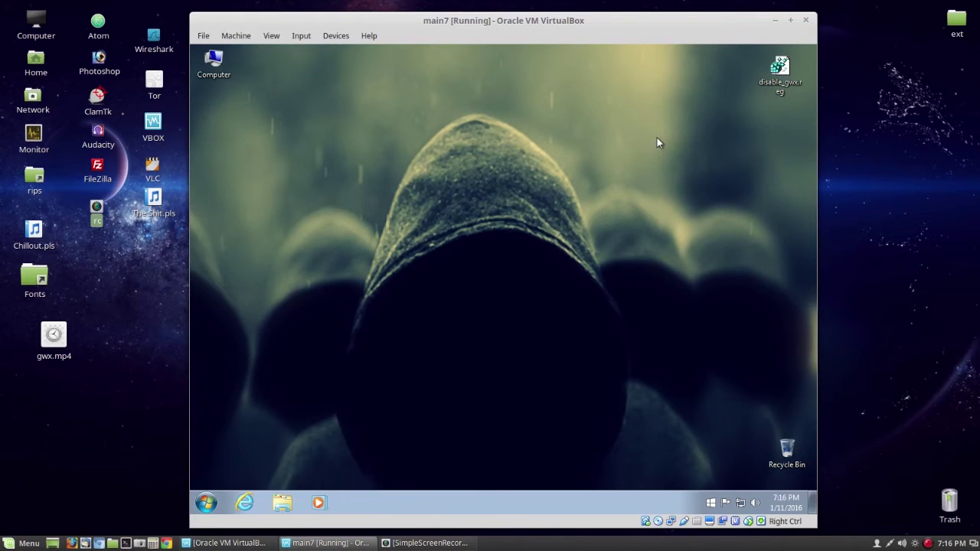
Restart the Windows 7 virtual machine from within Windows.
click(201, 507)
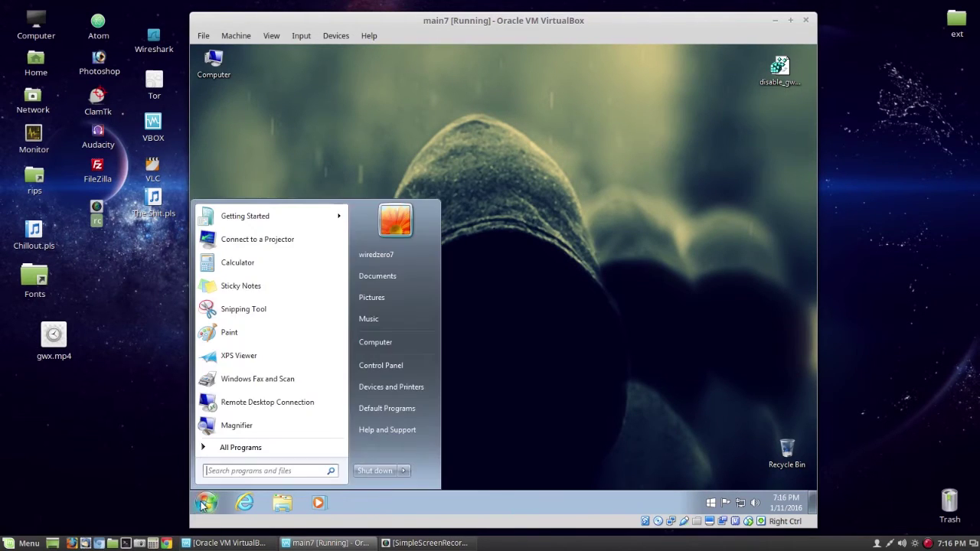
click(403, 471)
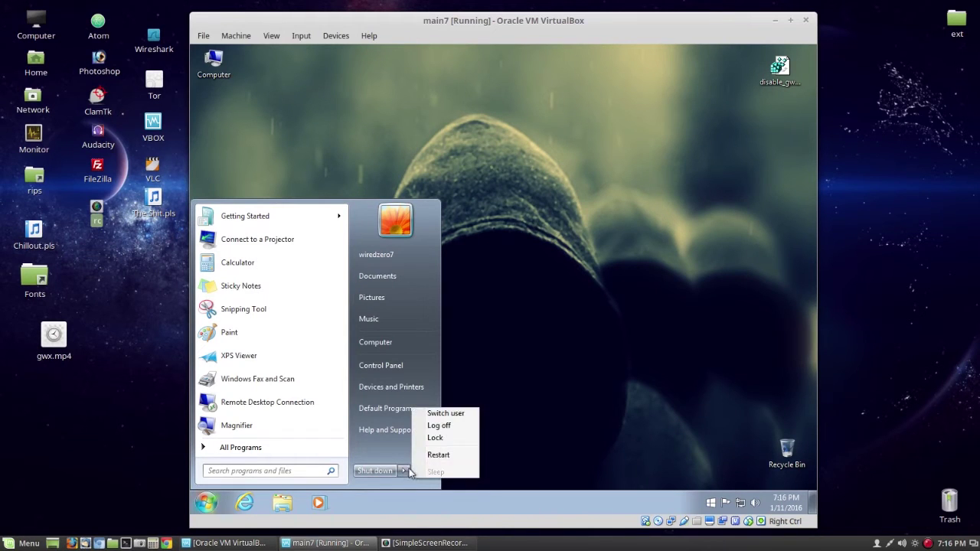
click(437, 456)
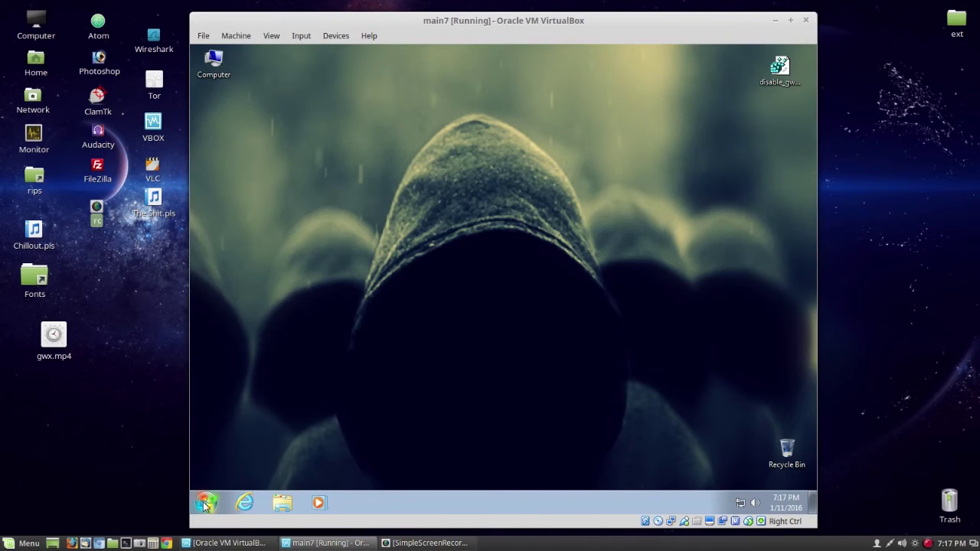
Search for regedit and reopen the Registry Editor with permission to make changes, to check the GWX key and its DisableGwx value.
click(216, 501)
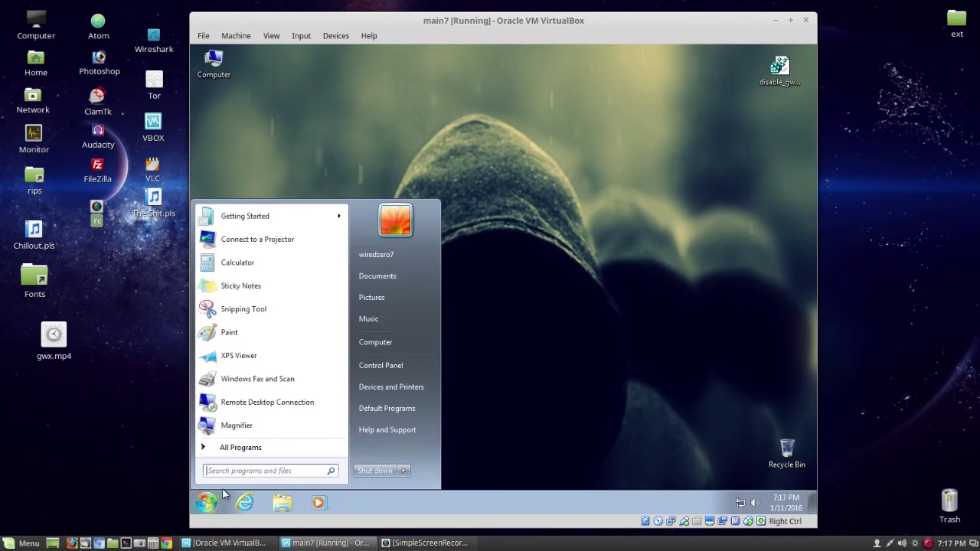
click(243, 471)
text(re)
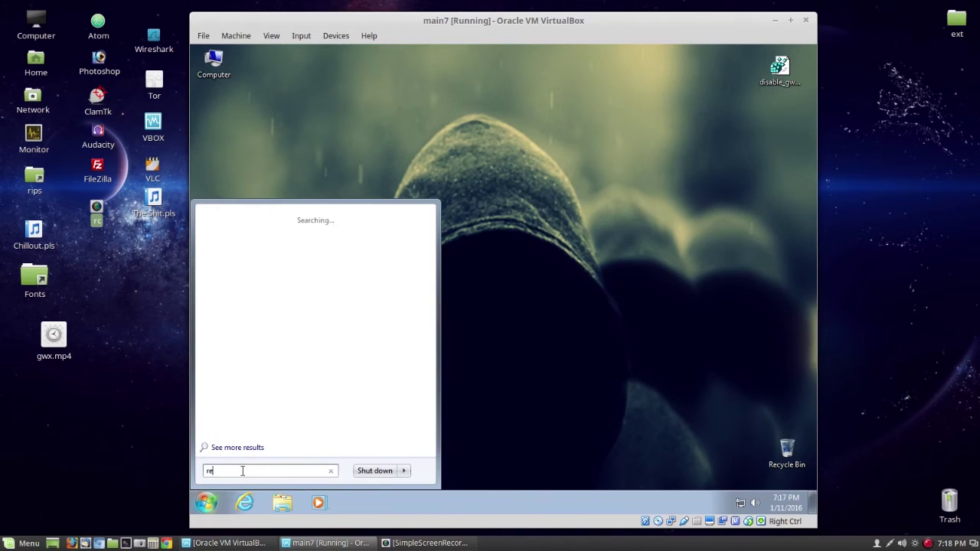
text(gedit)
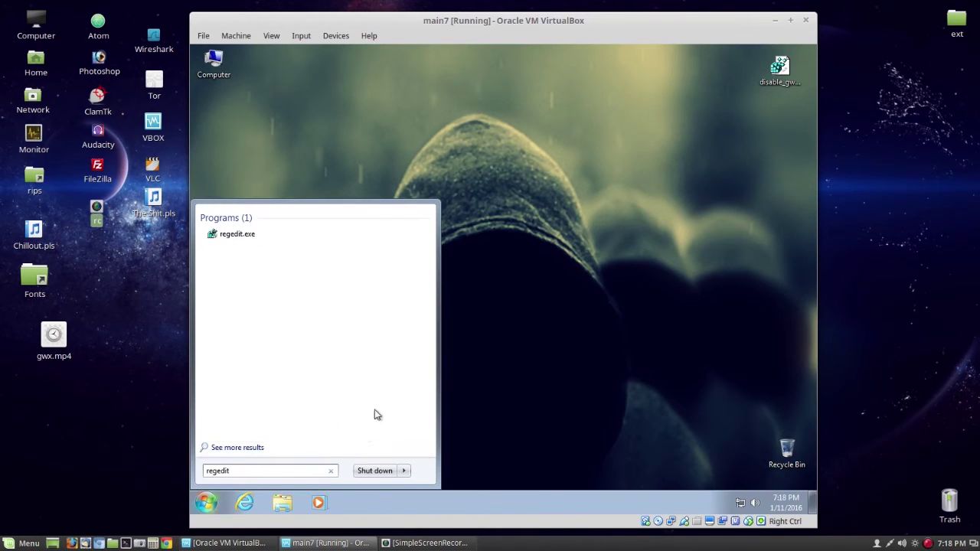
click(236, 237)
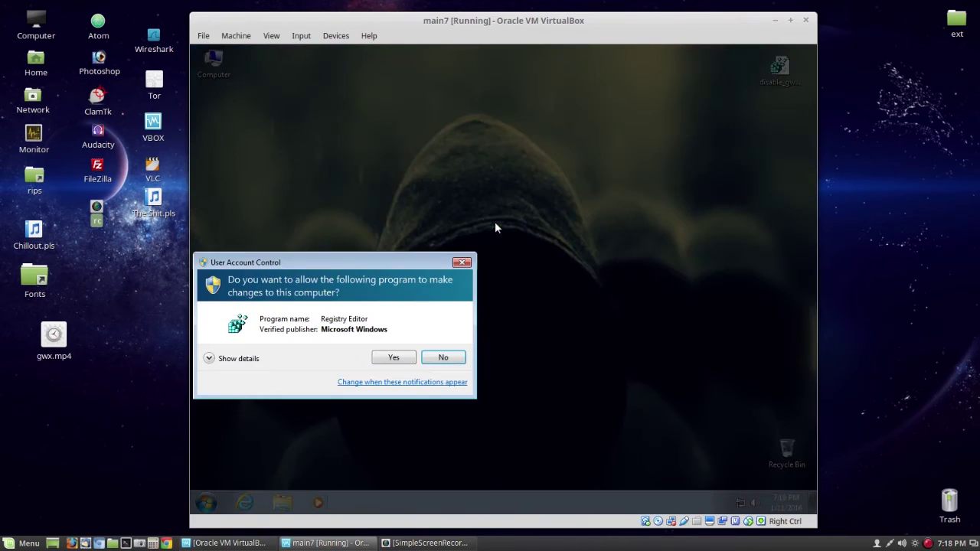
click(392, 360)
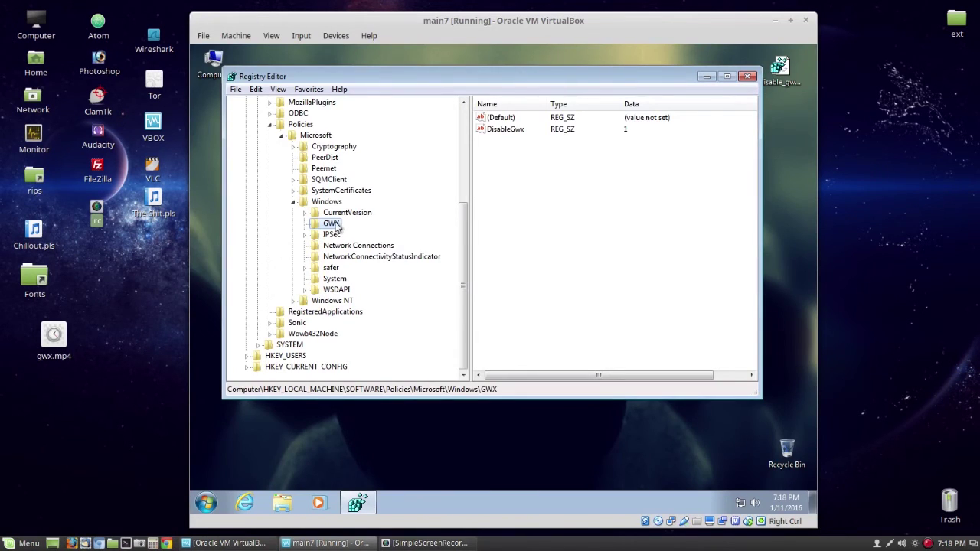
Delete the GWX key under HKEY_LOCAL_MACHINE\SOFTWARE\Policies\Microsoft\Windows and close the Registry Editor.
scroll(331, 227, up, 5)
scroll(328, 230, down, 3)
scroll(328, 229, down, 1)
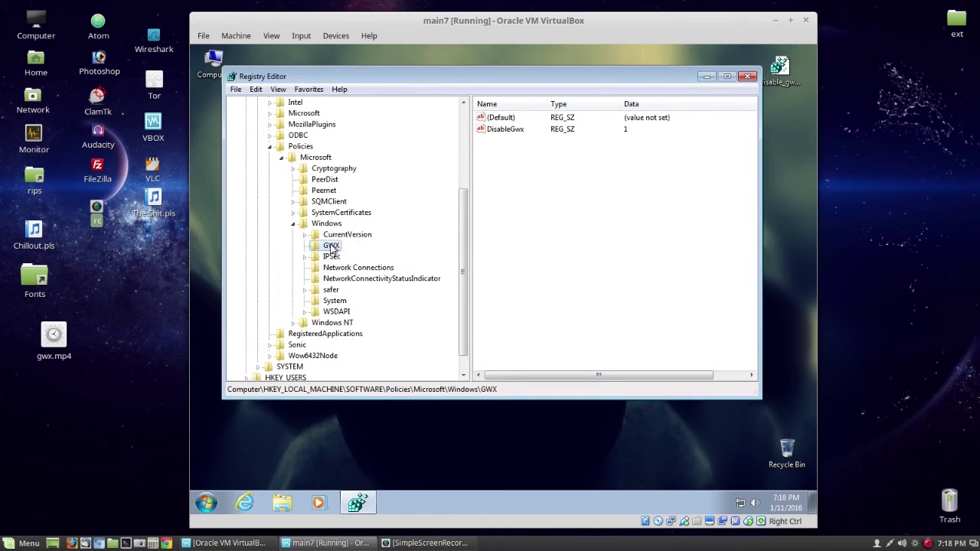
right_click(332, 246)
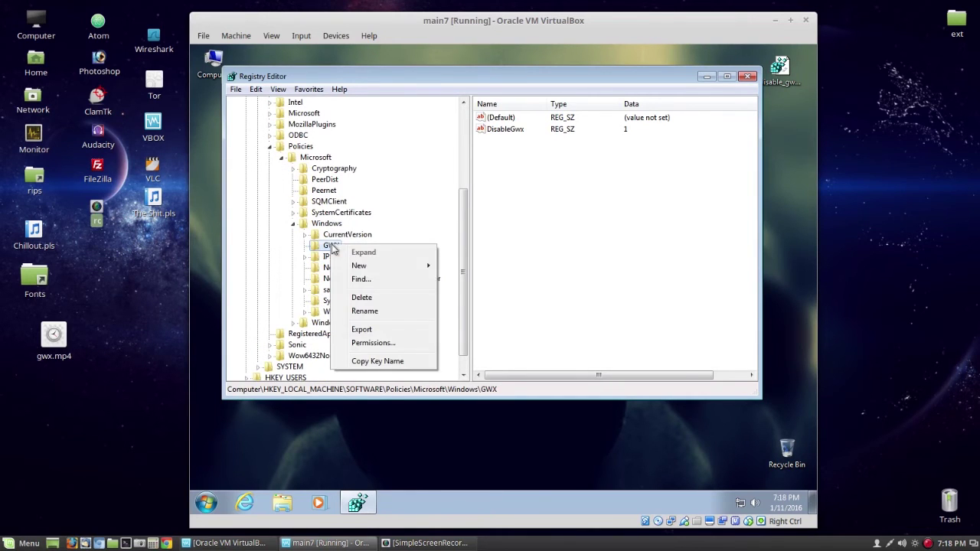
click(381, 298)
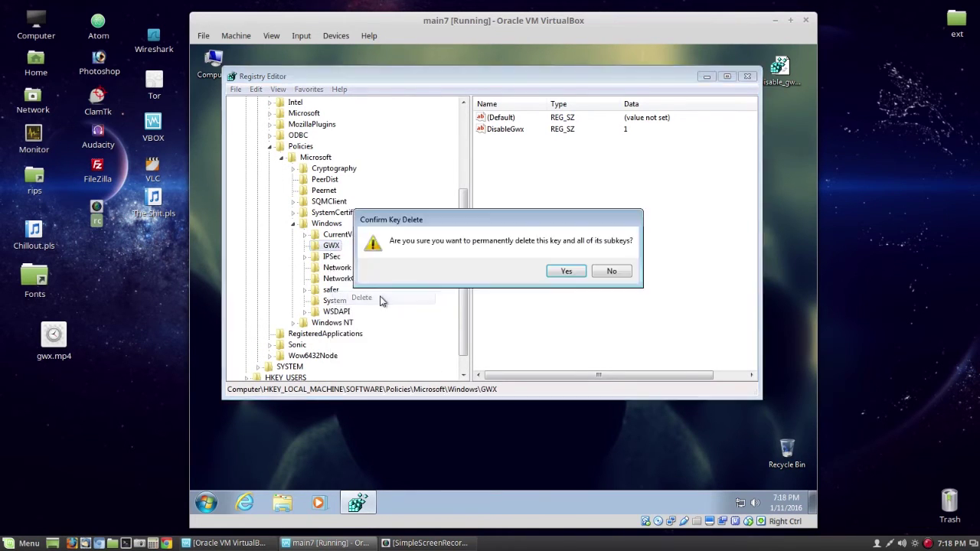
click(575, 275)
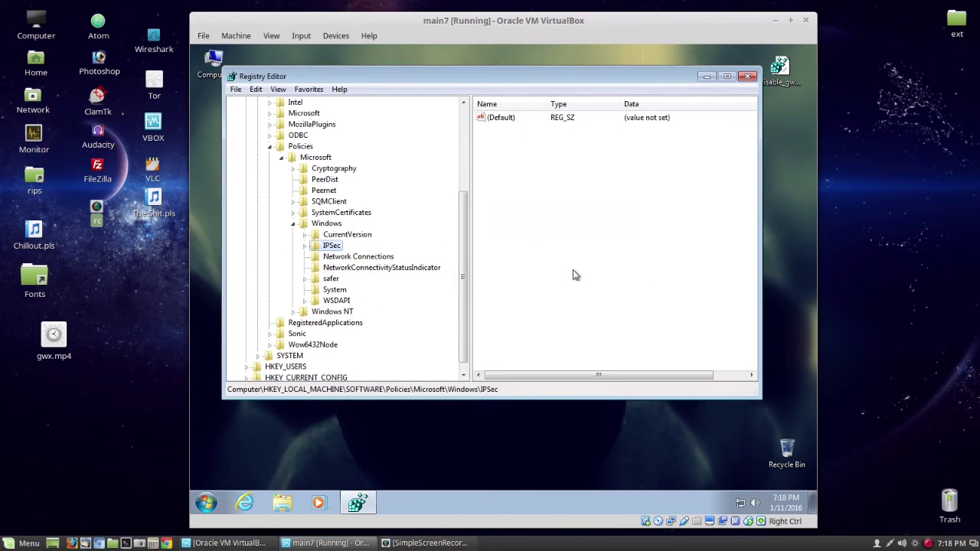
click(748, 77)
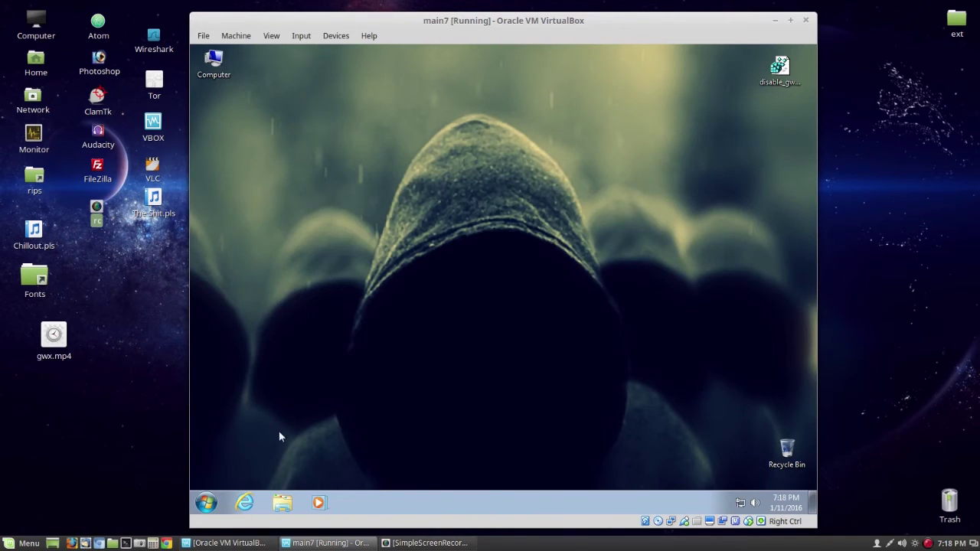
Restart Windows 7 in the virtual machine with the GWX key removed.
click(206, 502)
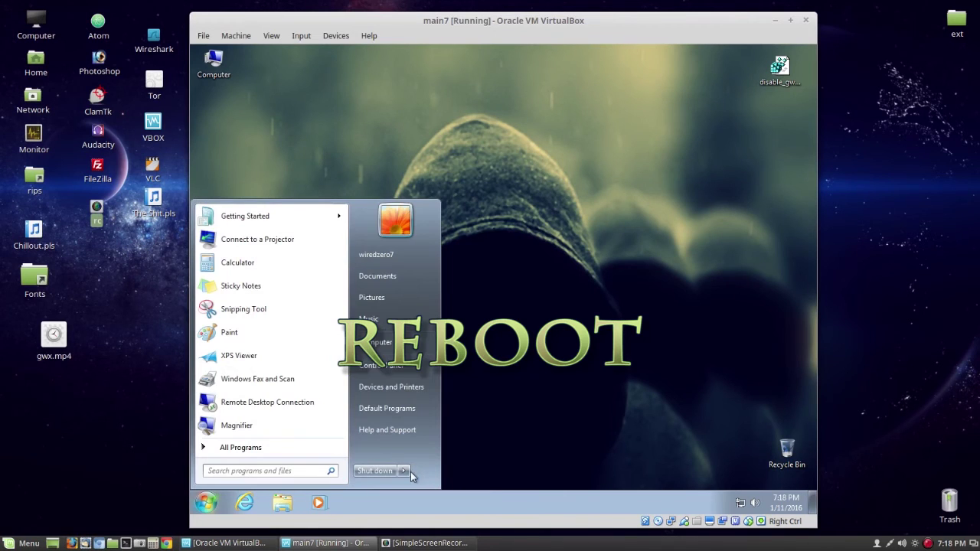
click(411, 477)
click(444, 456)
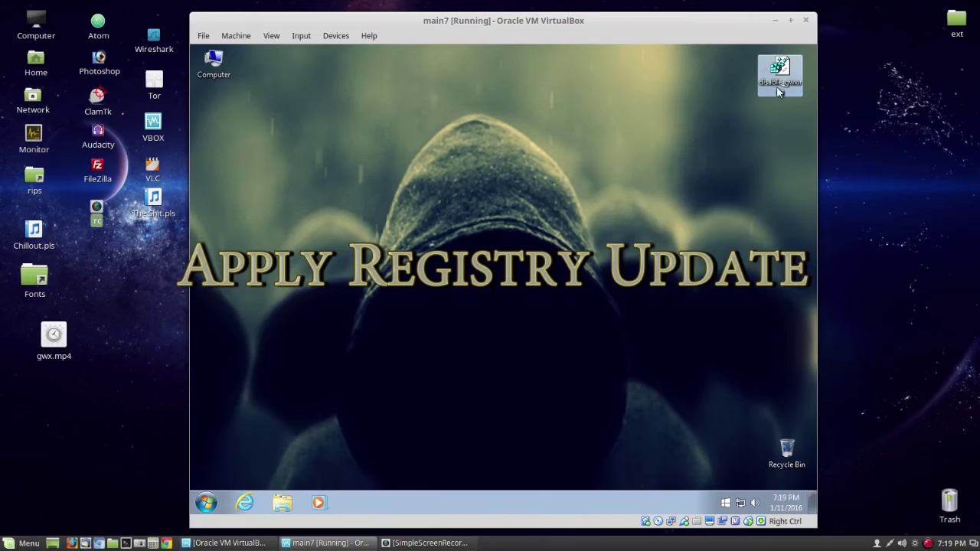
Move disable_gwx.reg to the upper middle of the desktop and add its contents to the registry with Registry Editor, allowing the changes.
drag(779, 71, 502, 181)
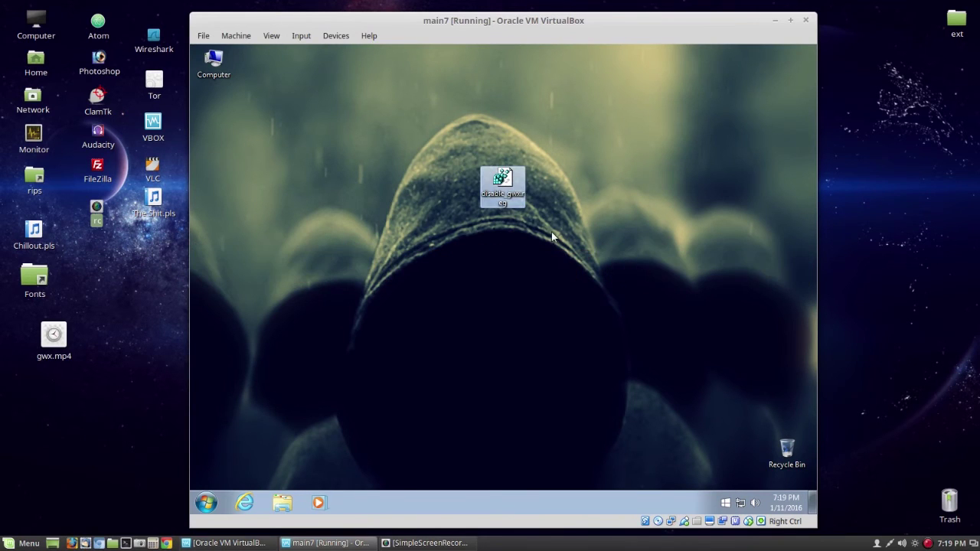
right_click(502, 184)
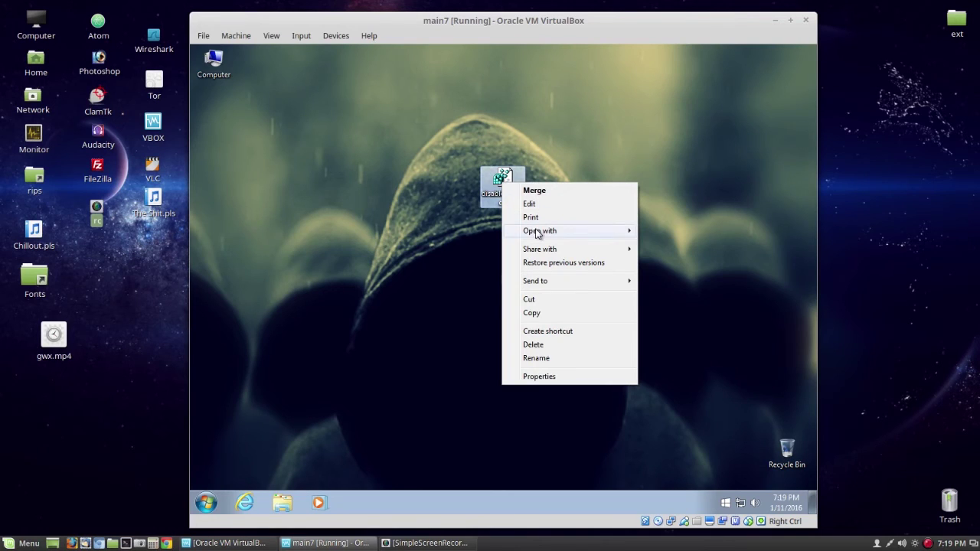
mouse_move(540, 232)
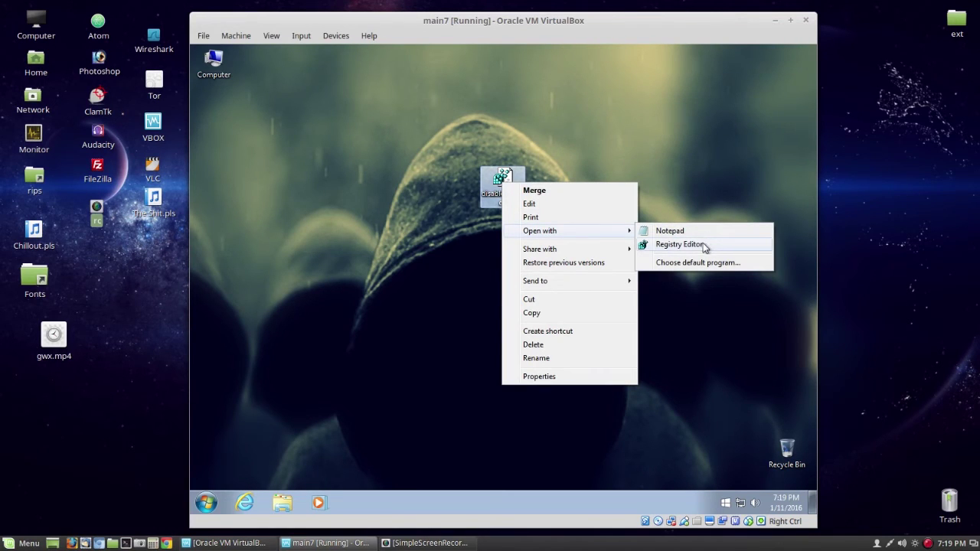
click(669, 245)
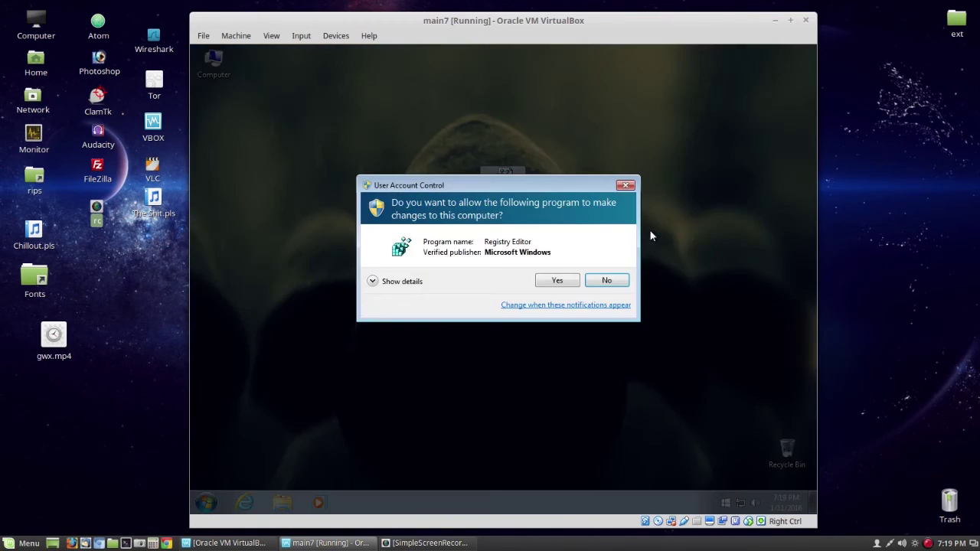
click(557, 281)
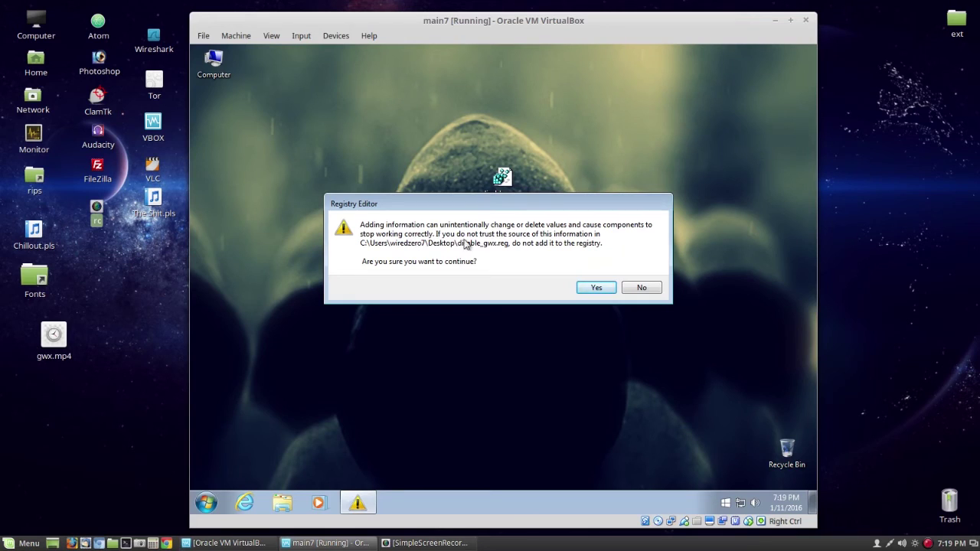
click(591, 288)
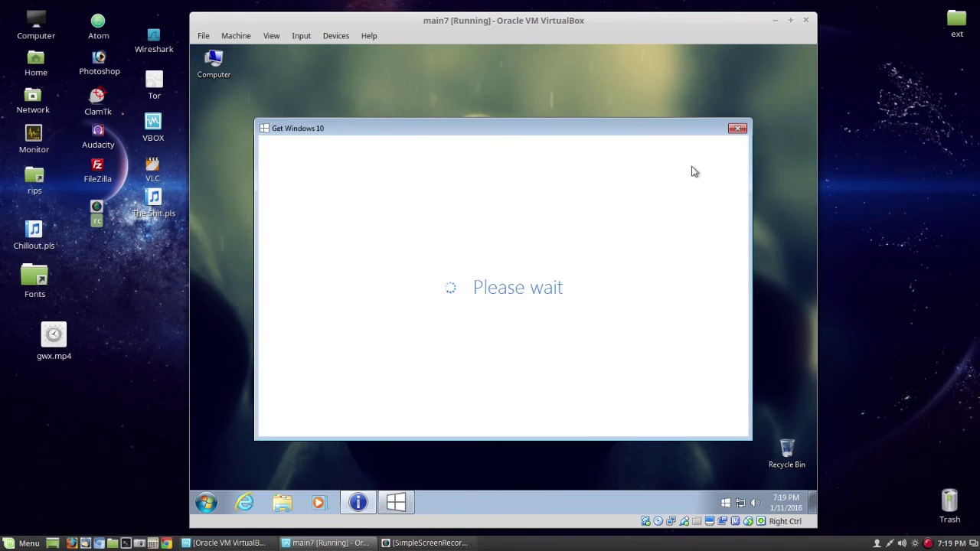
Close the Get Windows 10 window, dismiss the Registry Editor message and deselect the disable_gwx.reg file.
click(738, 129)
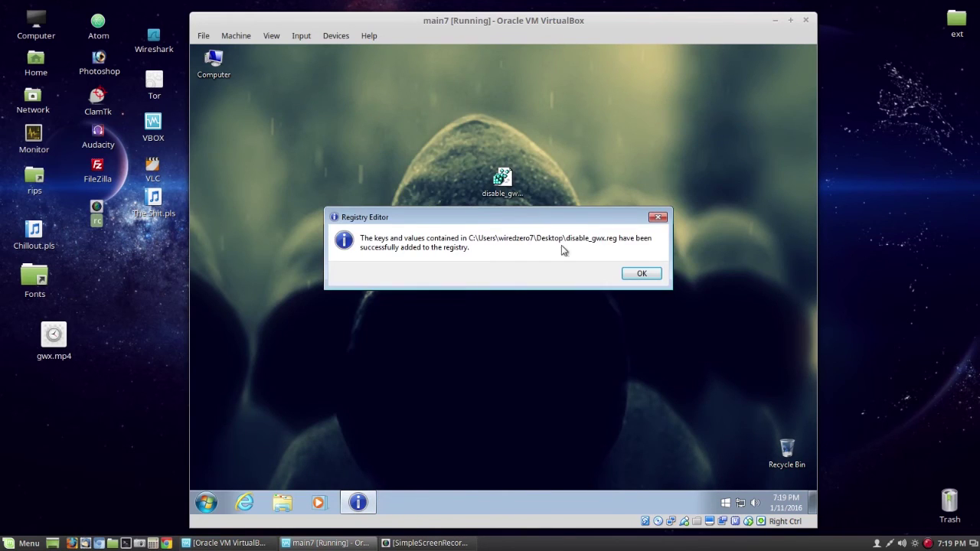
click(641, 275)
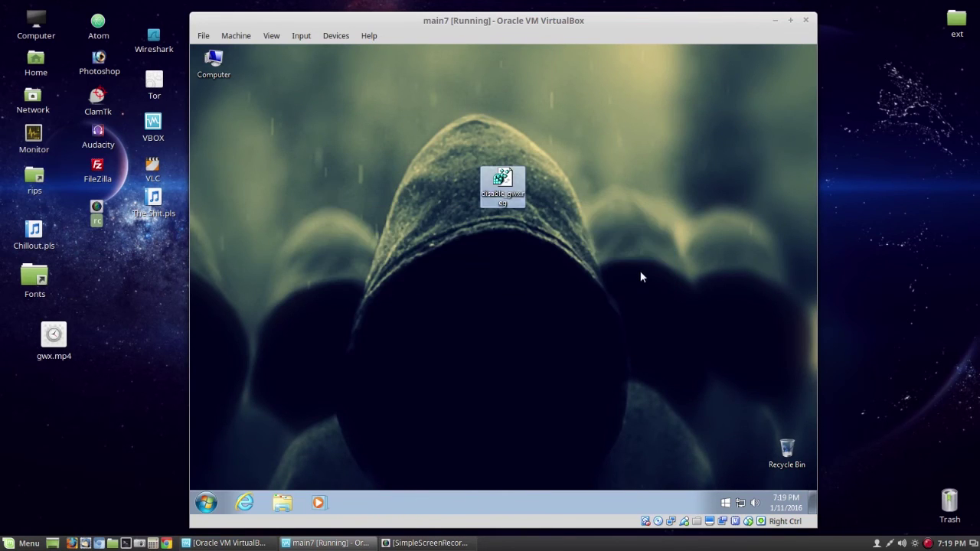
click(592, 234)
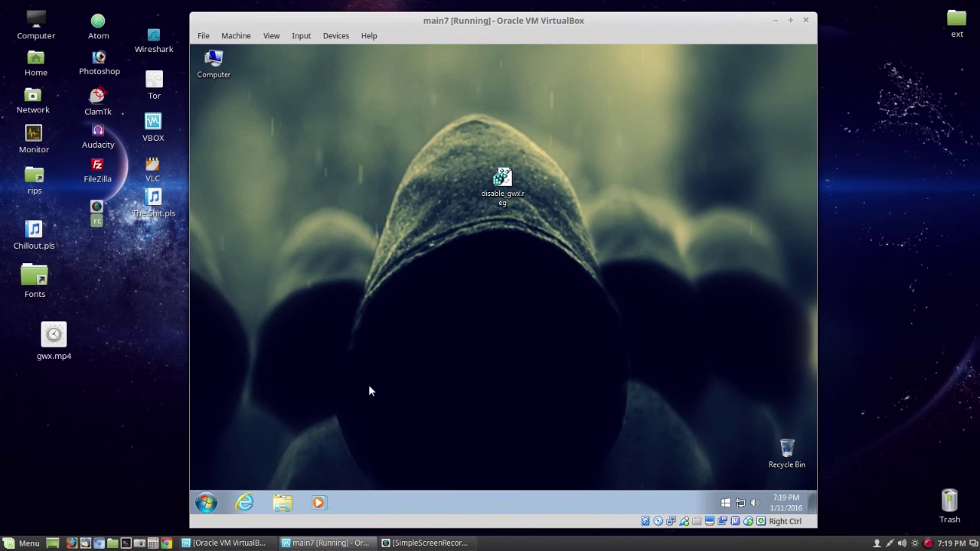
Restart the Windows 7 virtual machine to apply the imported registry setting.
click(206, 504)
click(405, 471)
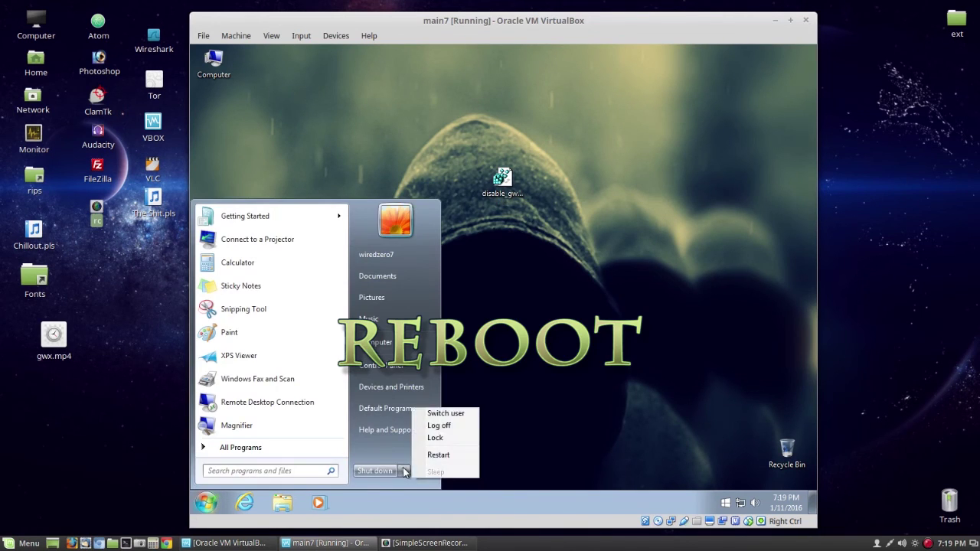
click(440, 456)
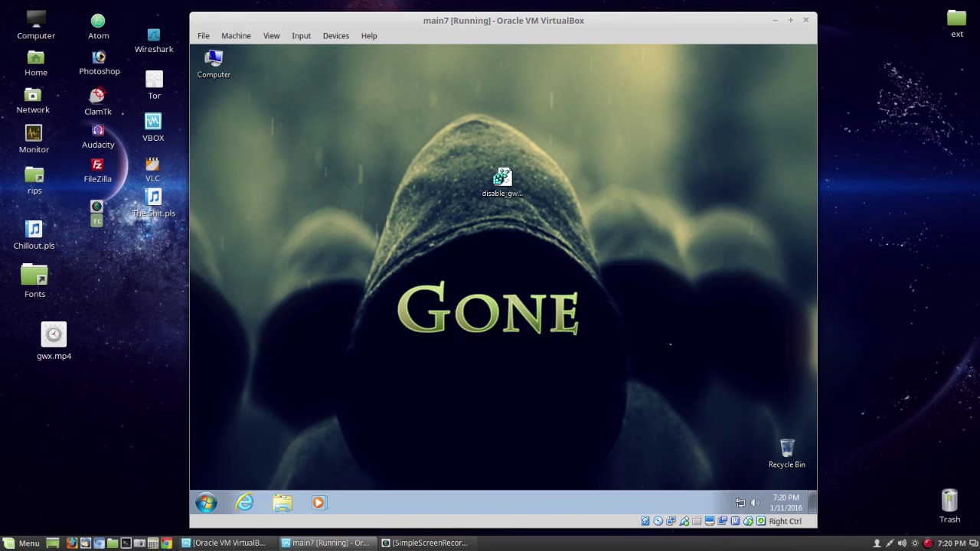
Open disable_gwx.reg in Notepad, then enlarge and reposition the window to examine the file's full contents.
right_click(502, 176)
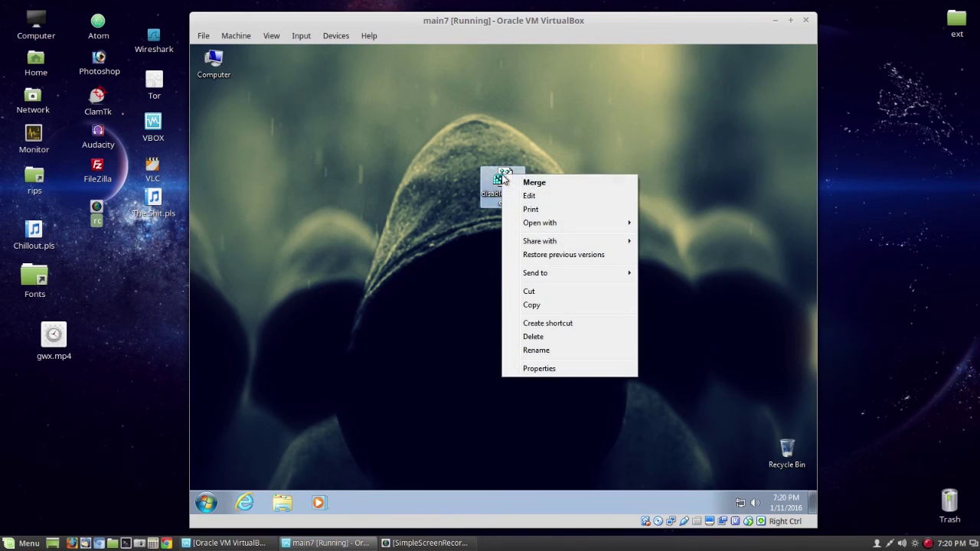
mouse_move(532, 226)
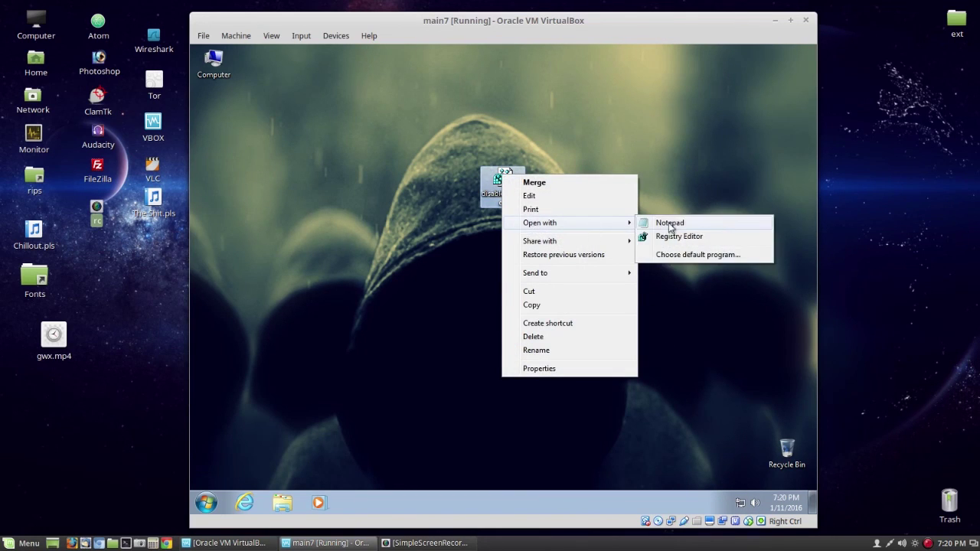
click(662, 225)
drag(565, 412, 483, 120)
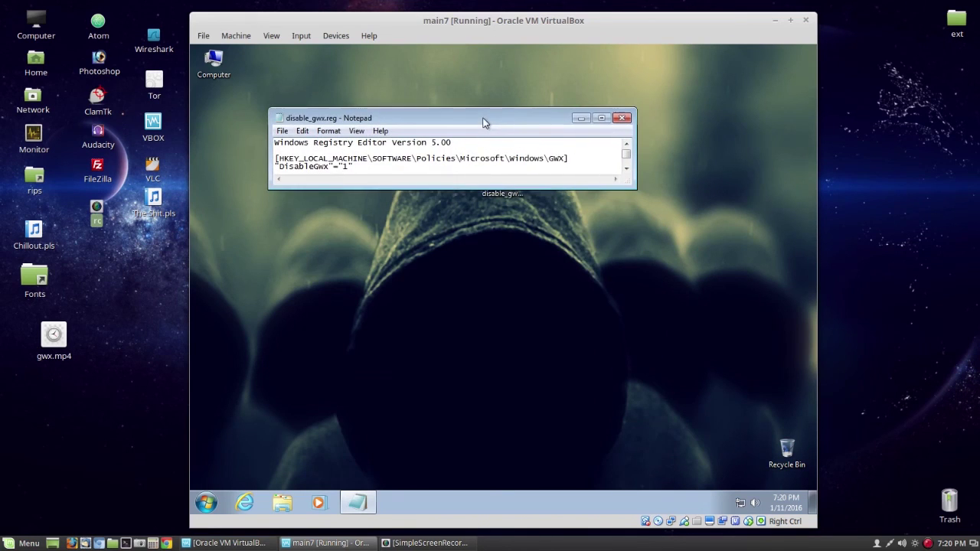
drag(631, 189, 731, 264)
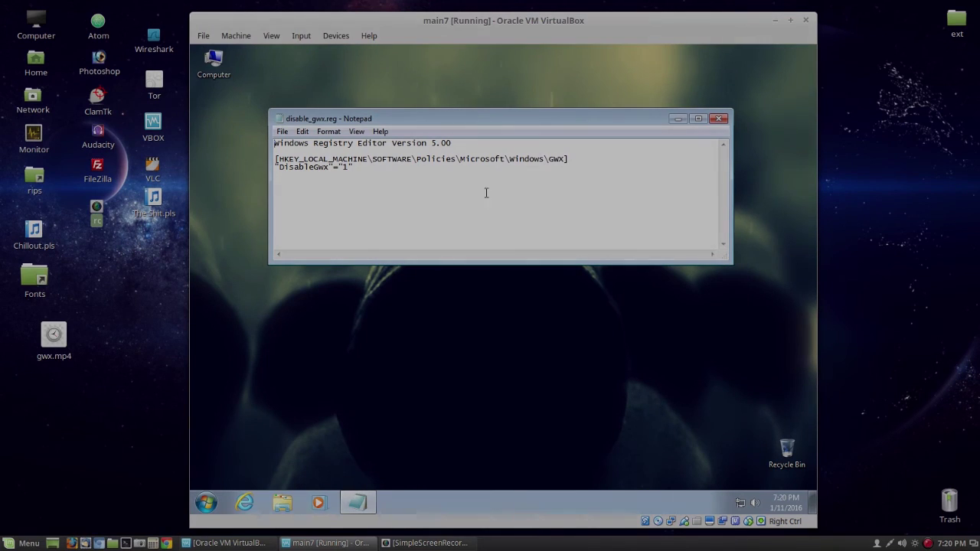
drag(523, 119, 539, 155)
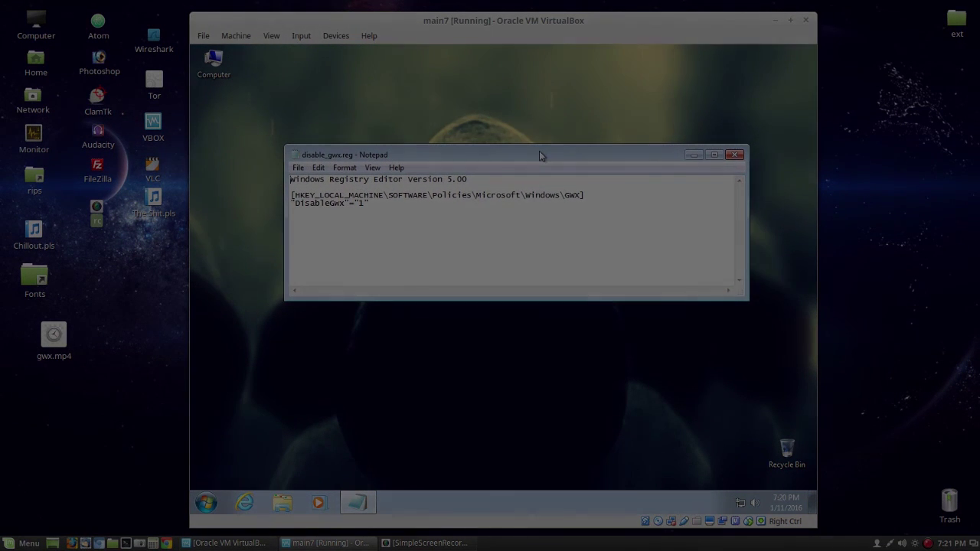